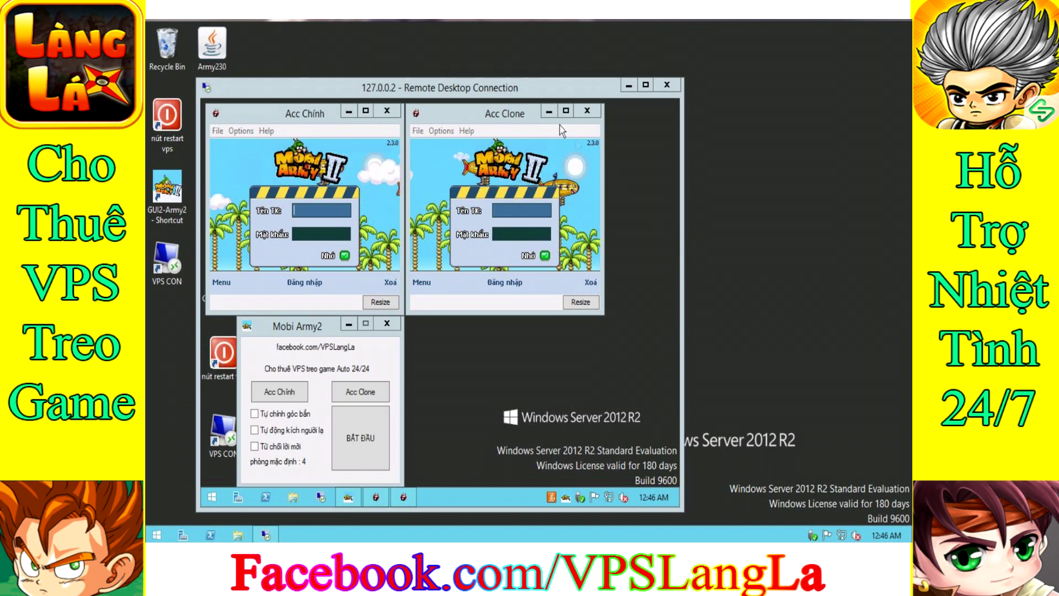
Drag the Remote Desktop window for 127.0.0.2 up and to the right
left_click_drag(501, 93, 557, 68)
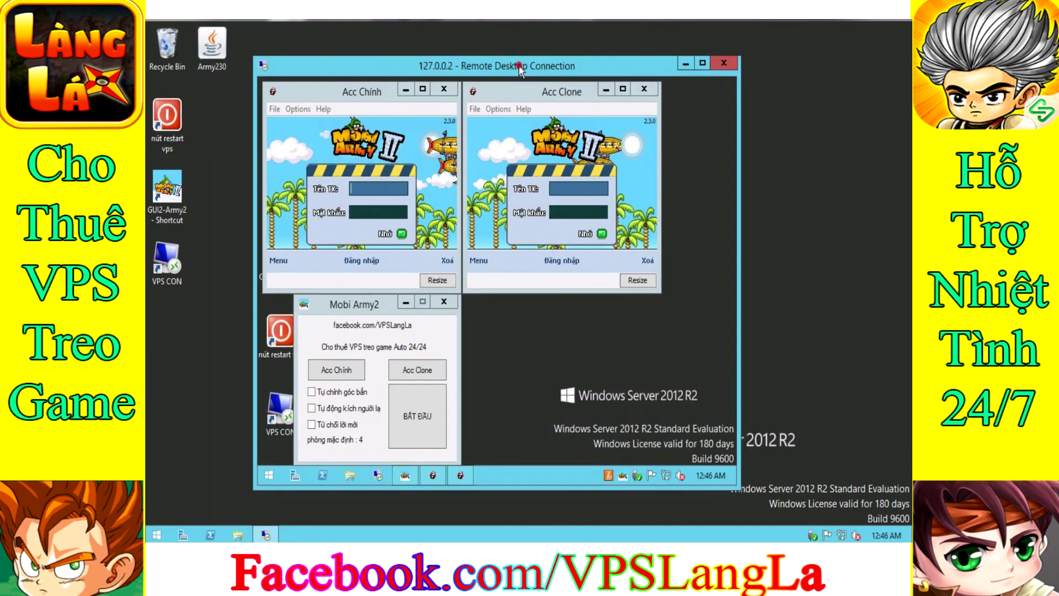
mouse_move(483, 65)
left_mouse_down()
mouse_move(526, 67)
mouse_move(481, 67)
left_mouse_up()
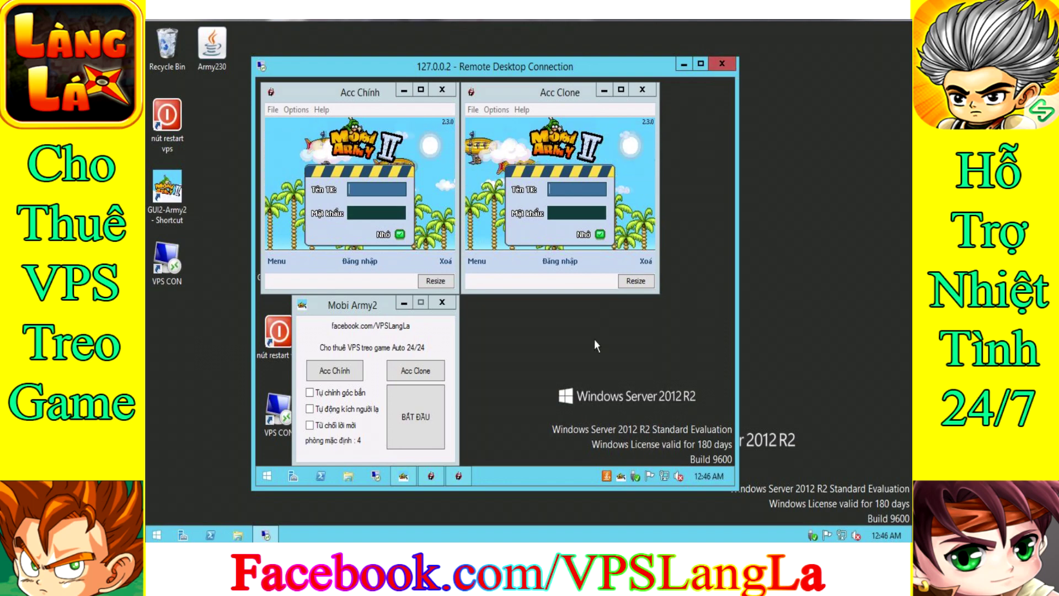
Disconnect the remote session, refresh the desktop, and restart the VPS via the 'nút restart vps' shortcut
left_click(534, 296)
right_click(377, 182)
left_click(421, 222)
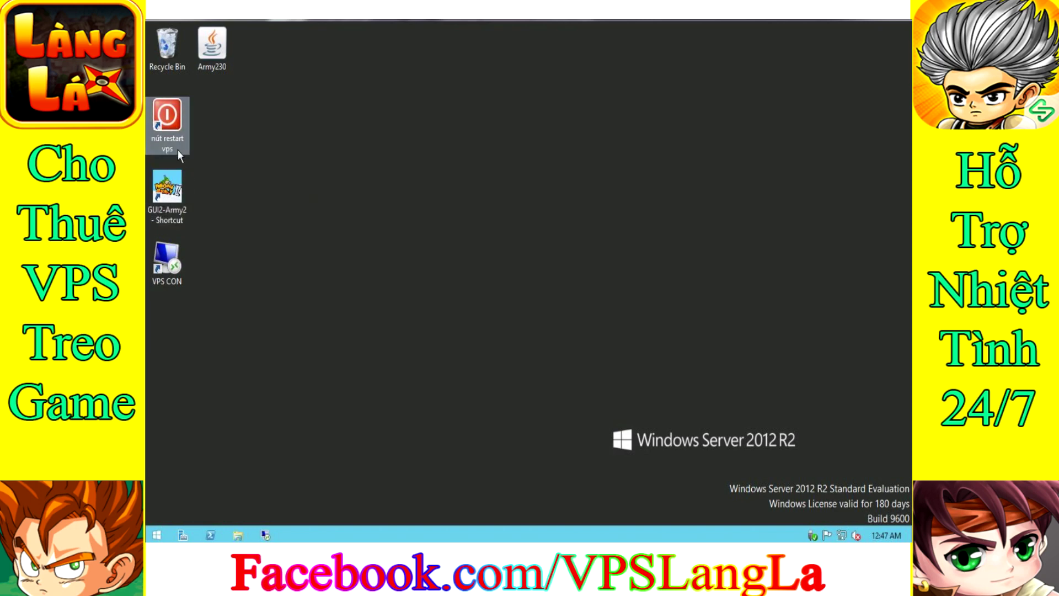
double_click(171, 128)
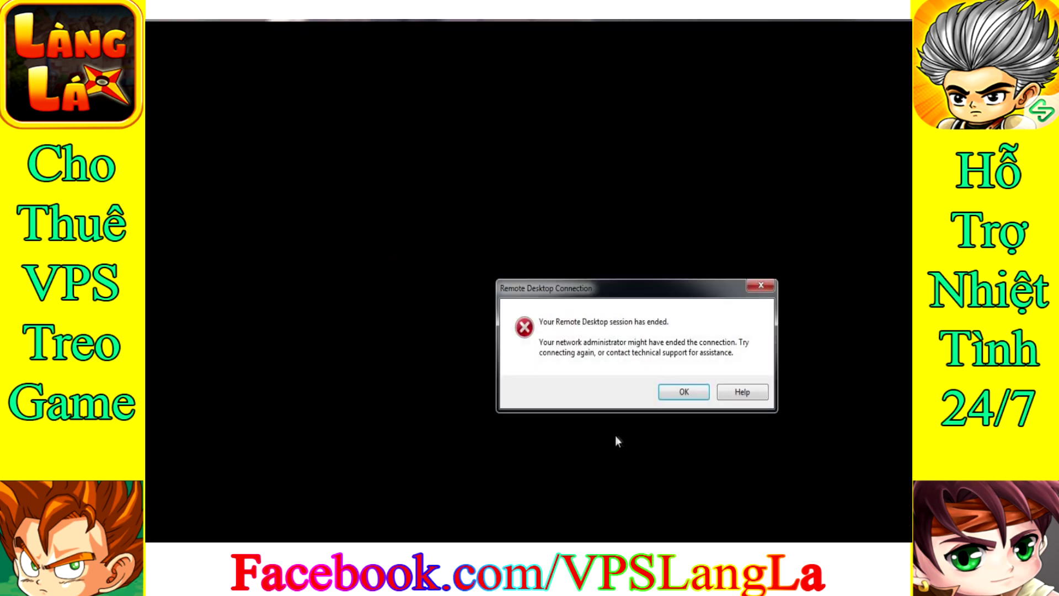
left_click(691, 392)
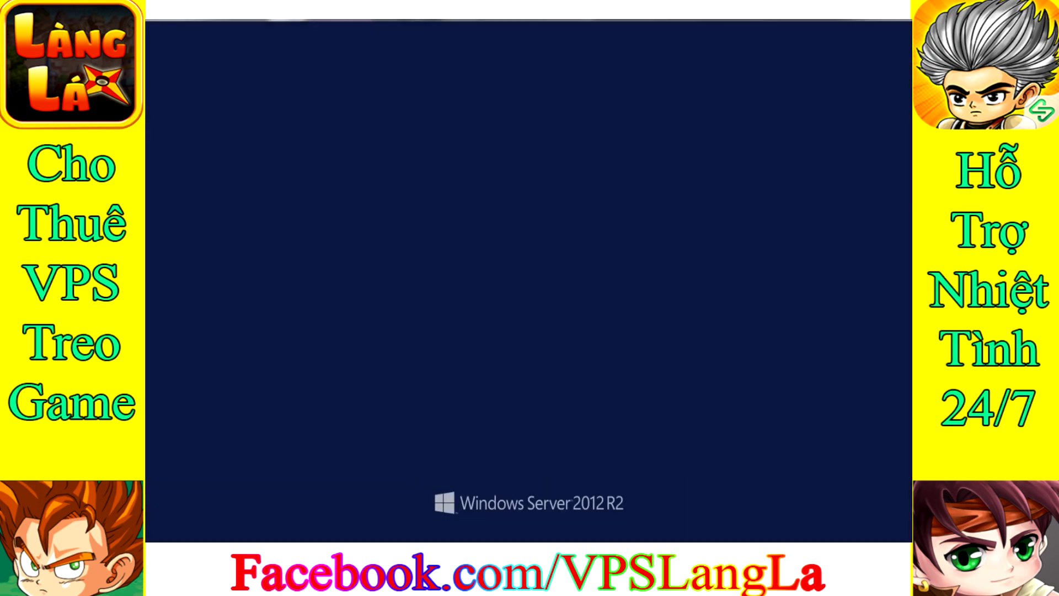
Sign in as Administrator with the account password on the Windows Server login screen
left_click(575, 216)
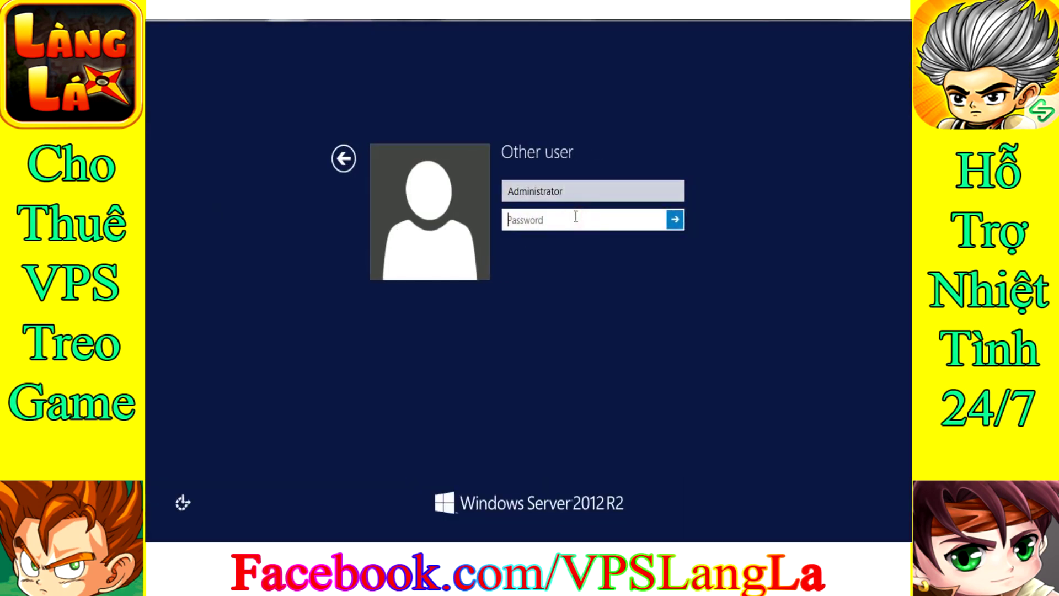
type("••••••")
key("Return")
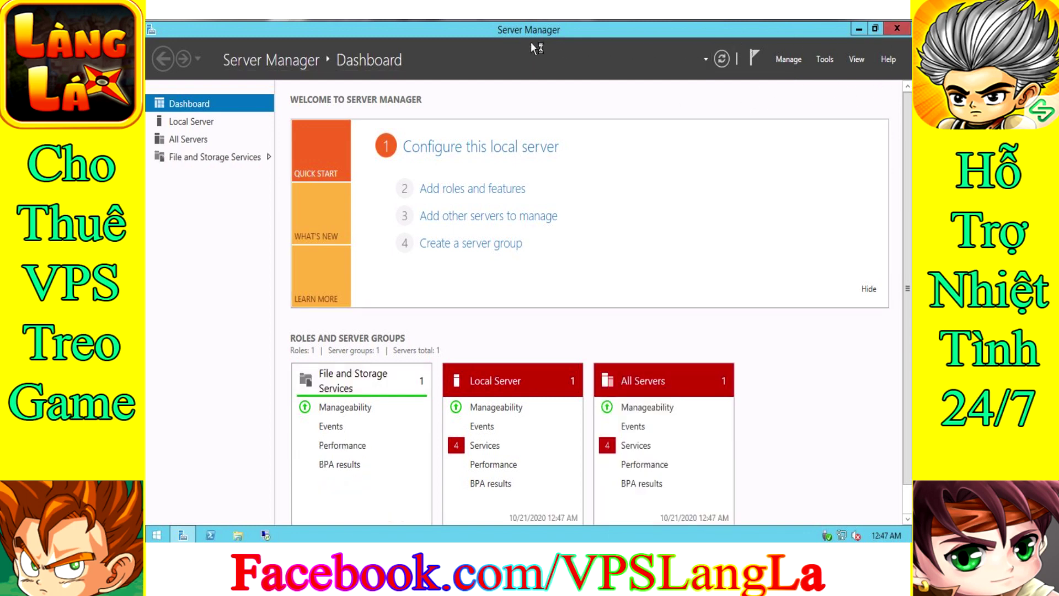
Close Server Manager and refresh the local desktop twice
left_click(897, 30)
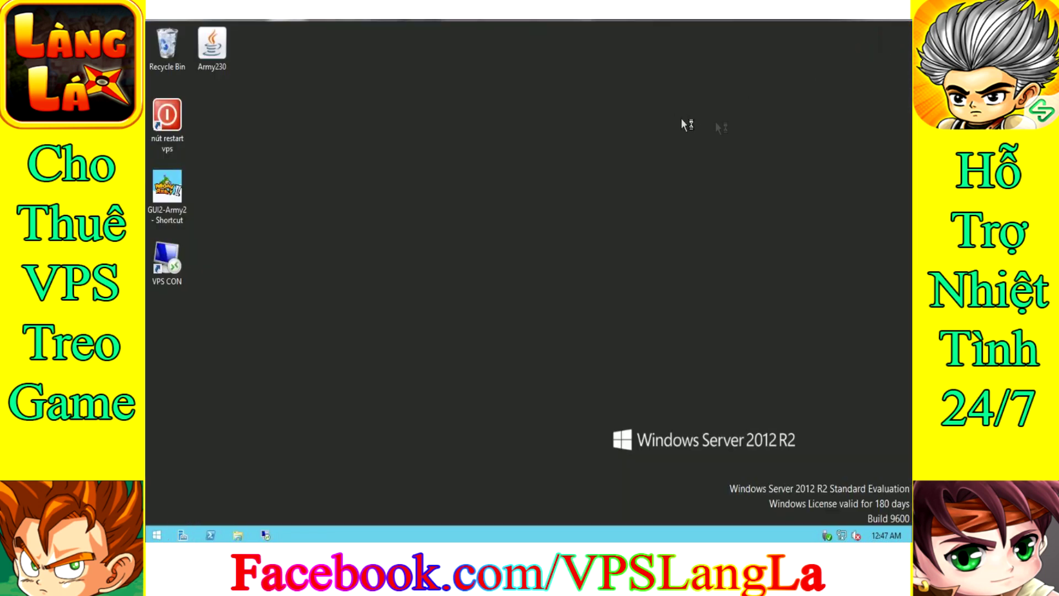
right_click(339, 144)
left_click(369, 181)
right_click(370, 187)
left_click(410, 228)
Connect to 127.0.0.2 via VPS CON, re-entering the password after the incorrect-password error
double_click(166, 259)
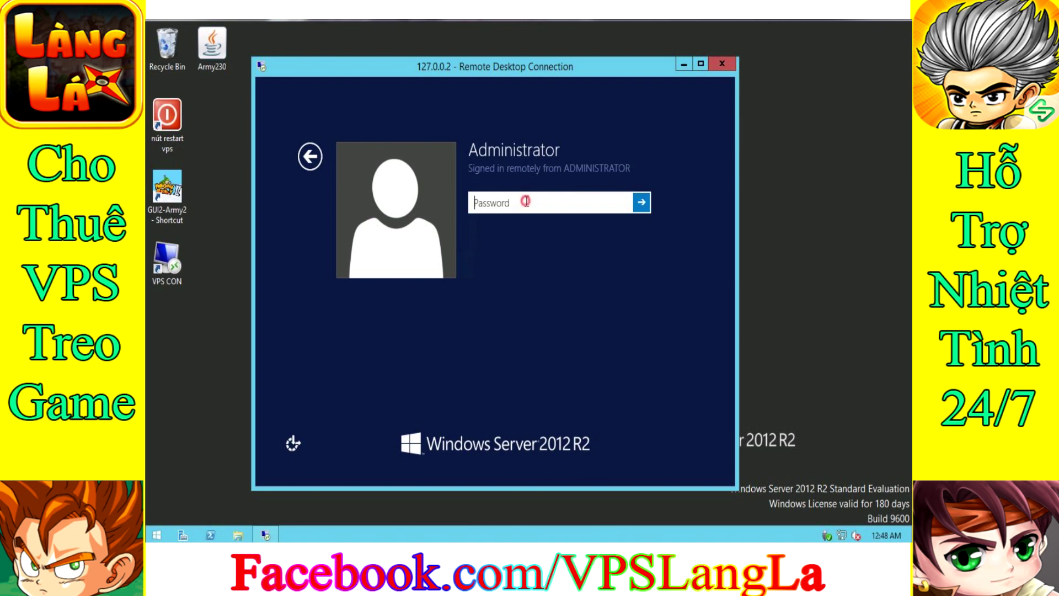
type("12345678")
key("Return")
left_click(516, 224)
type("12345678")
key("Return")
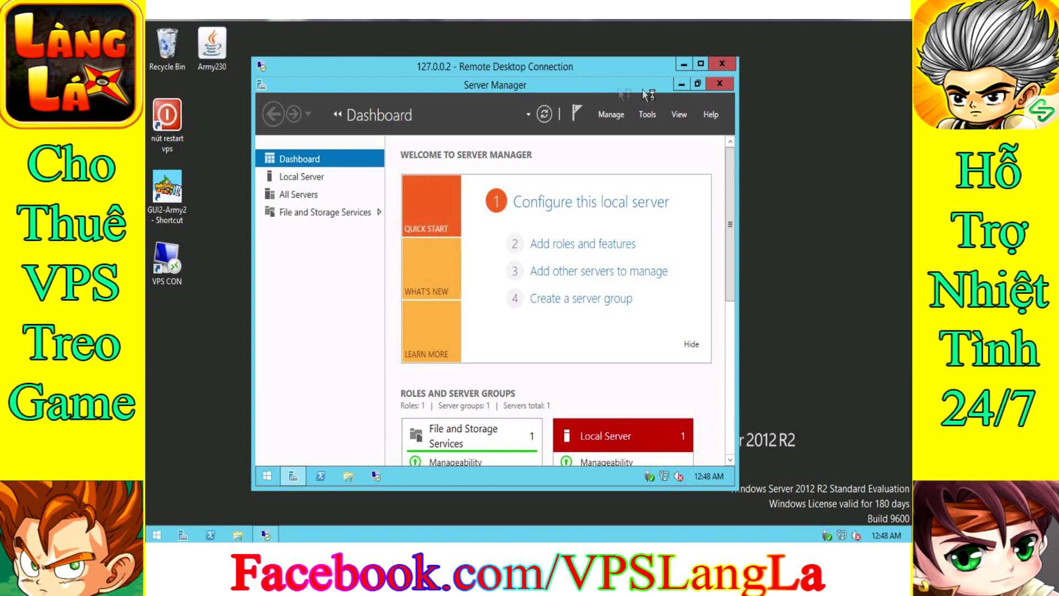
Close the remote Server Manager, refresh the remote desktop, and reposition the session window
left_click(720, 83)
right_click(388, 197)
left_click(409, 230)
left_click_drag(402, 75, 355, 58)
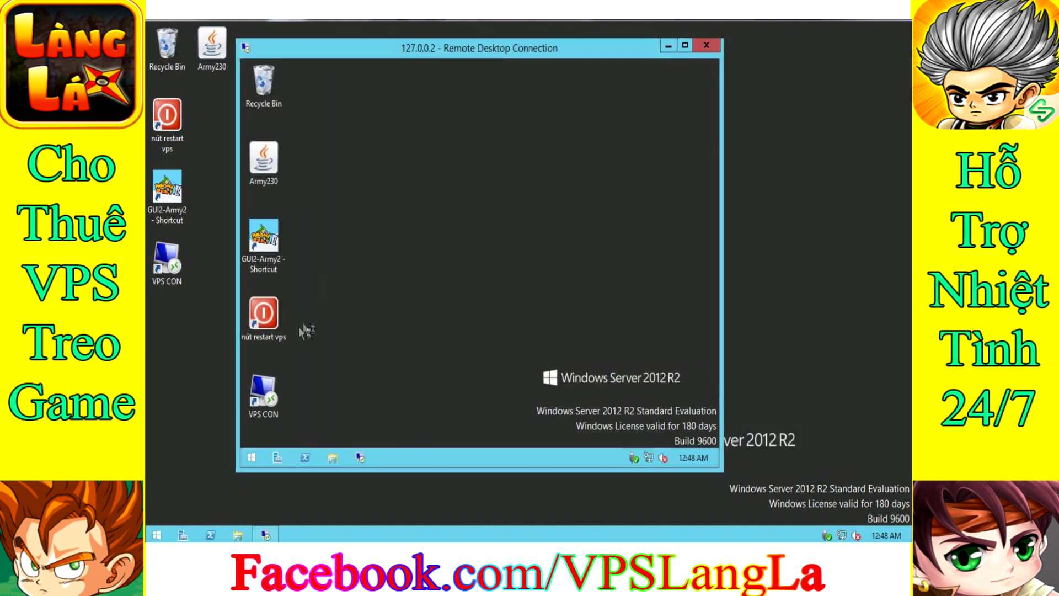
Launch the Mobi Army2 tool and its Acc Chính and Acc Clone emulators
double_click(264, 237)
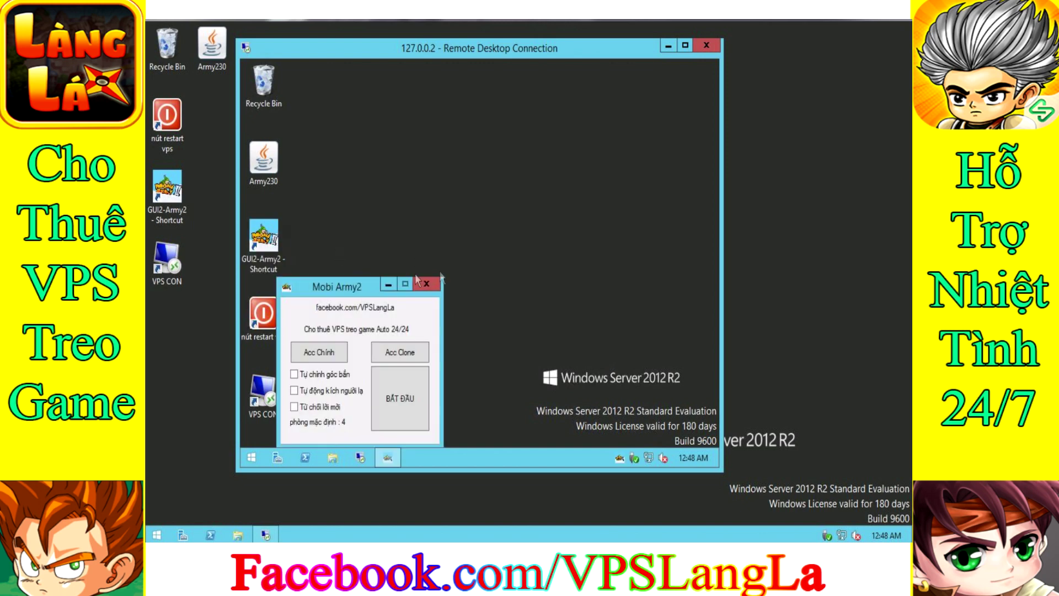
left_click(320, 356)
left_click(405, 356)
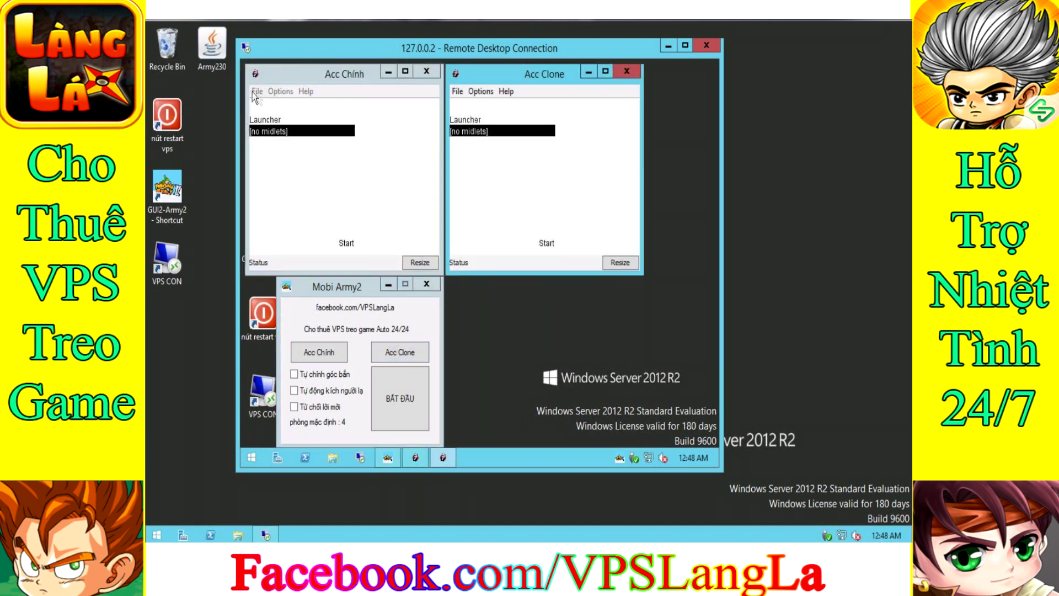
Load the Army230 MIDlet file into both the Acc Chính and Acc Clone emulators
left_click(256, 91)
left_click(263, 107)
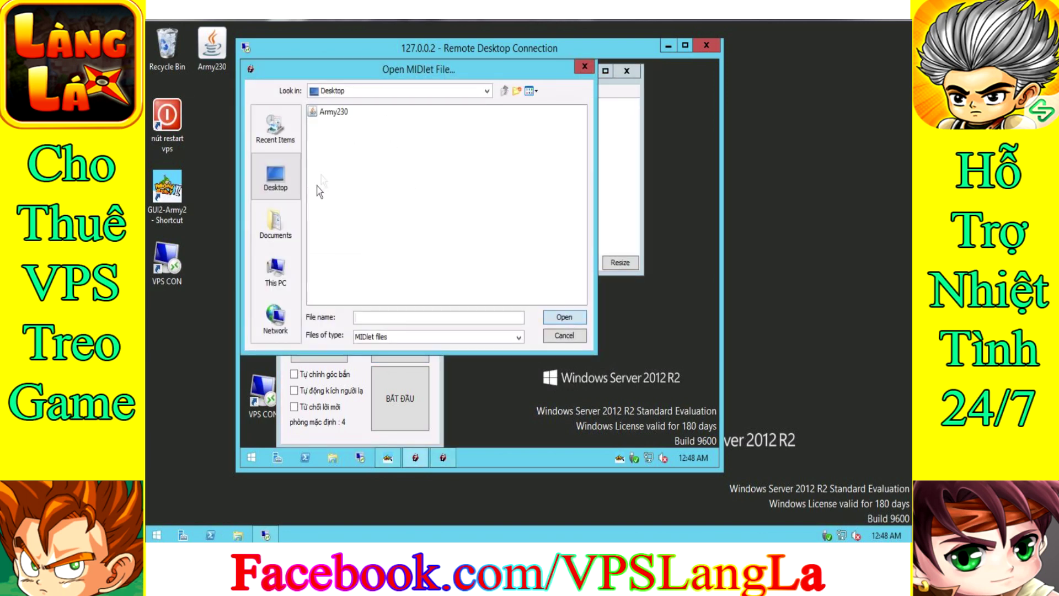
left_click(327, 116)
left_click(557, 316)
left_click(457, 92)
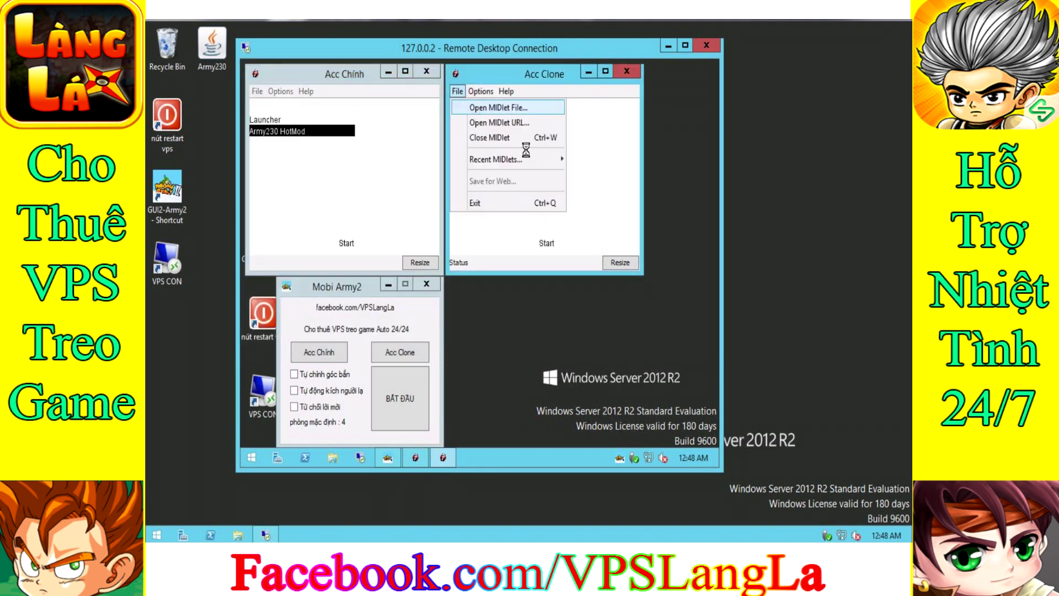
left_click(474, 108)
double_click(444, 116)
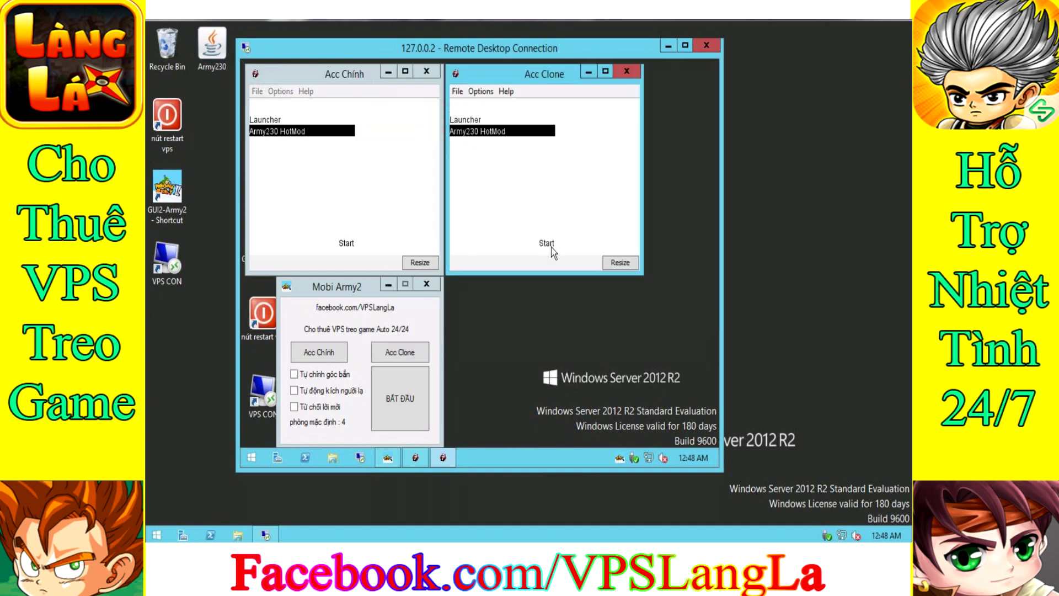
Start Army230 HotMod, accept the graphics and sound prompts, and refocus the Mobi Army2 tool
left_click(348, 244)
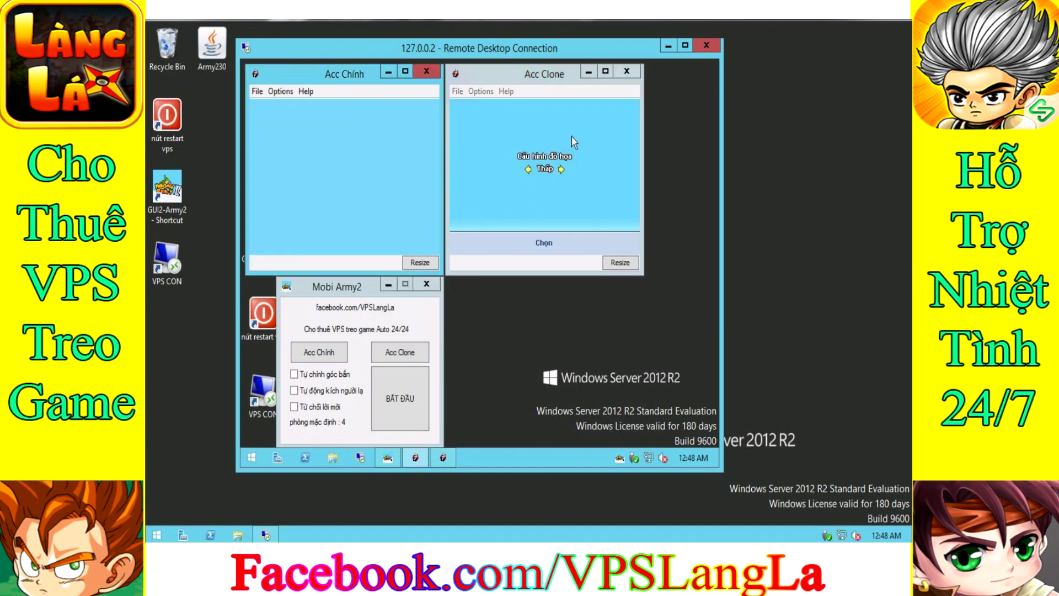
left_click(342, 244)
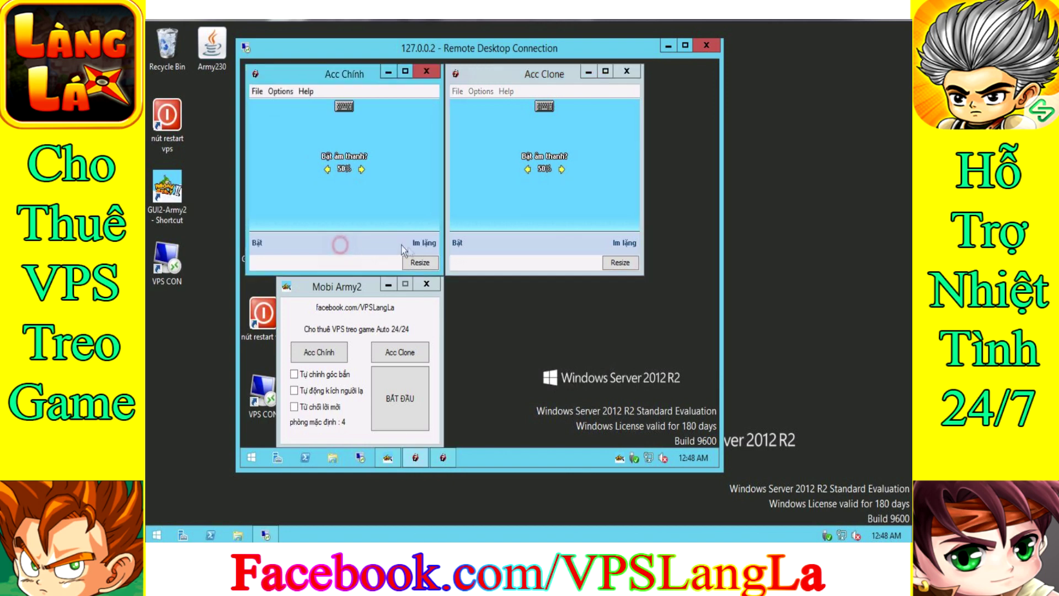
left_click(621, 246)
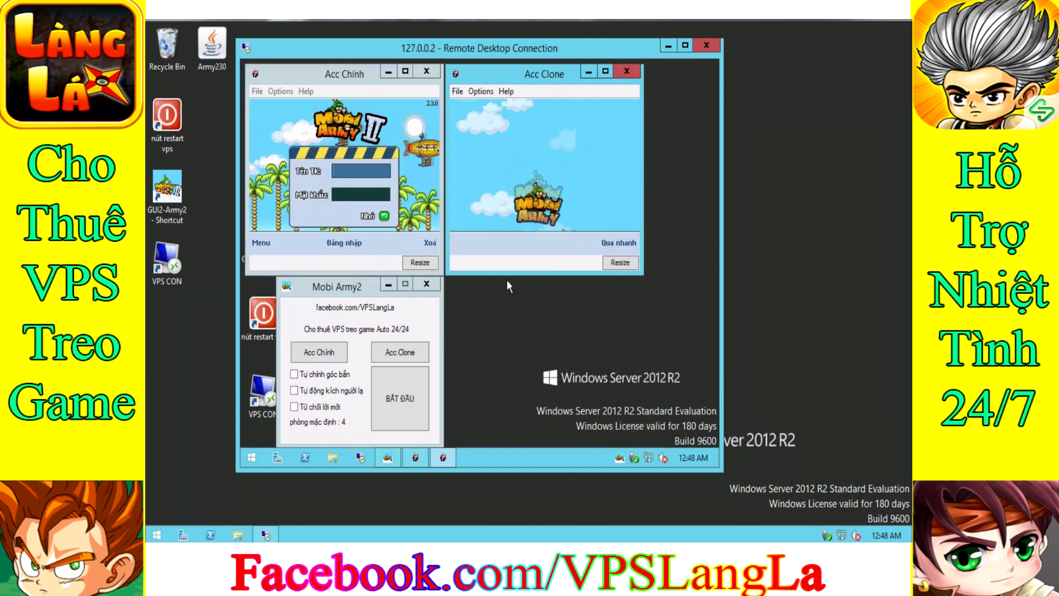
left_click(385, 293)
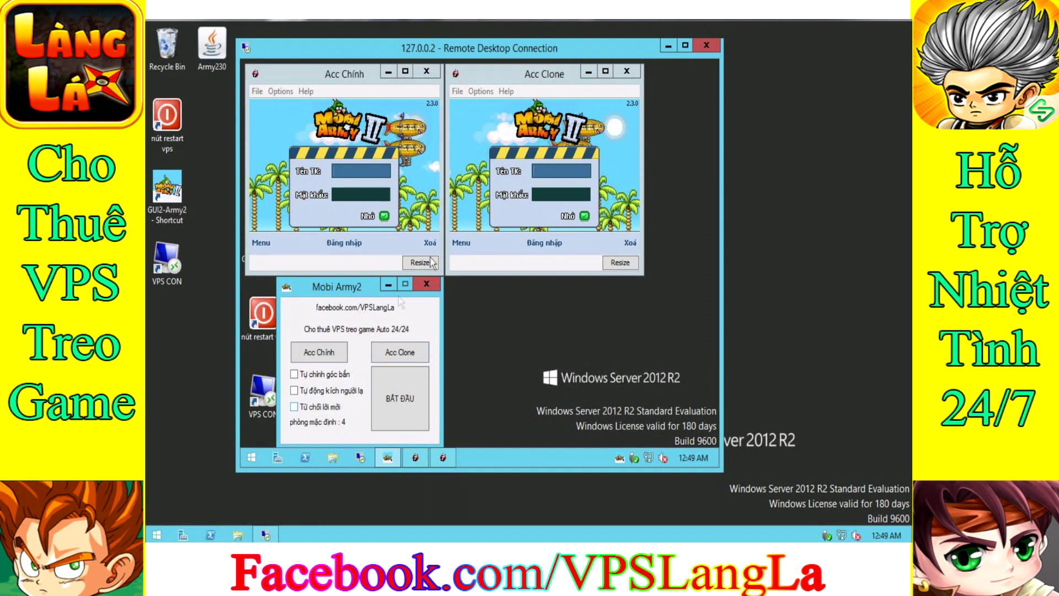
left_click(348, 268)
left_click(535, 266)
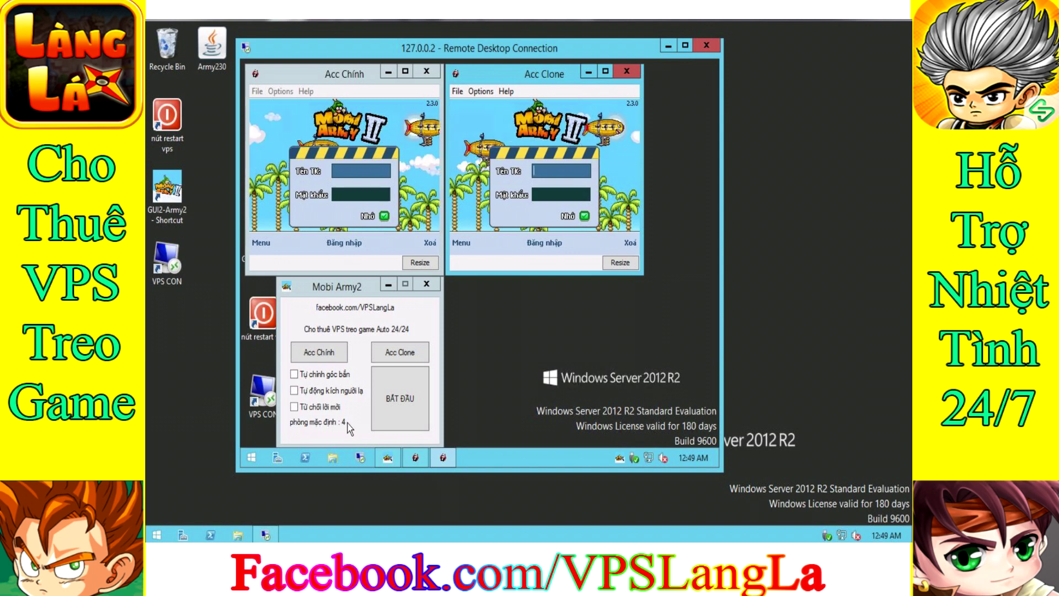
left_click(357, 330)
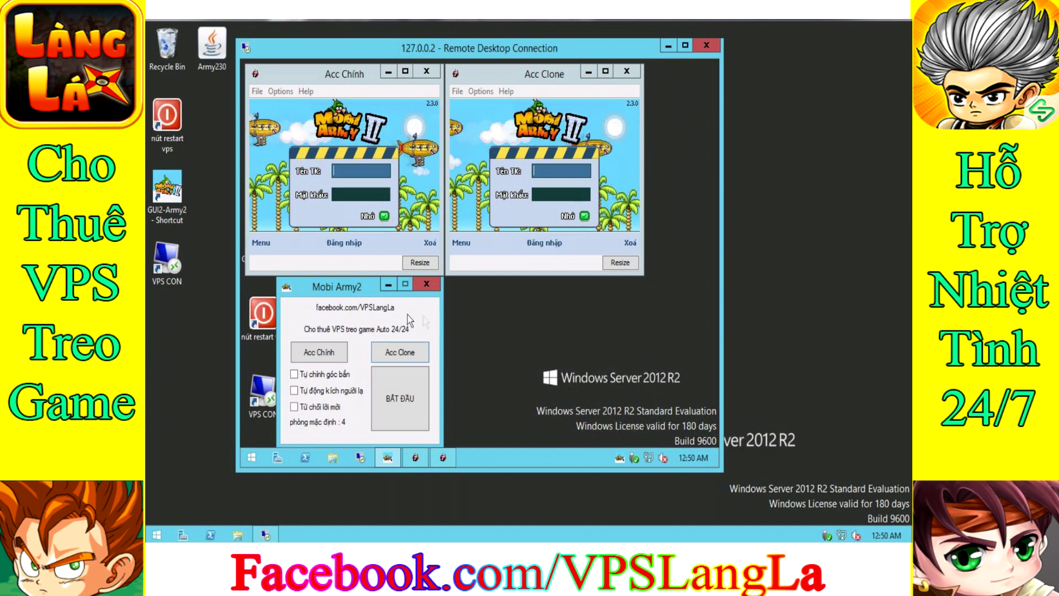
left_click_drag(678, 390, 511, 302)
left_click_drag(508, 46, 477, 58)
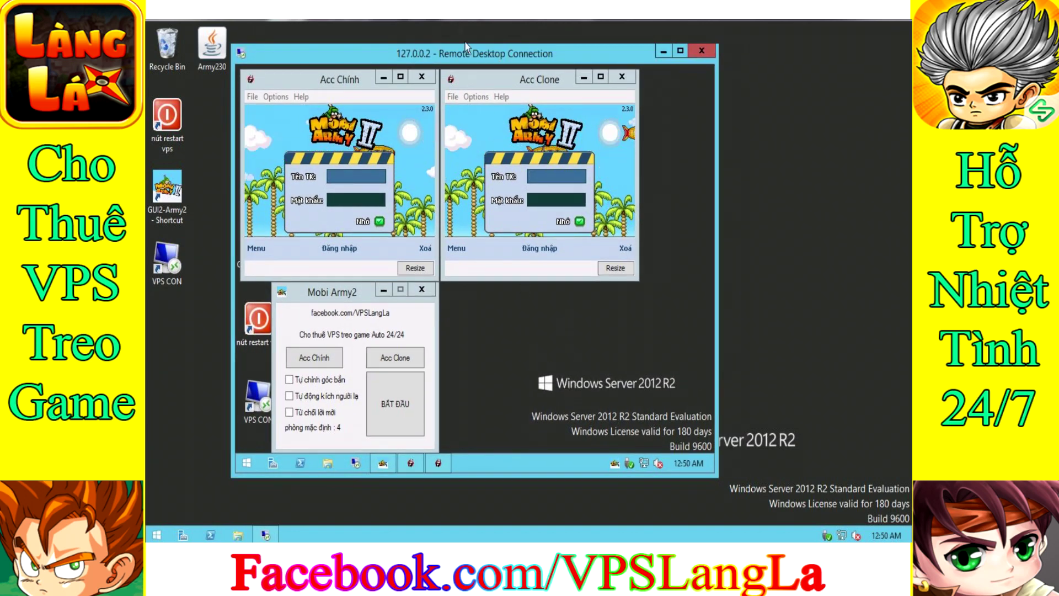
left_click_drag(460, 50, 451, 43)
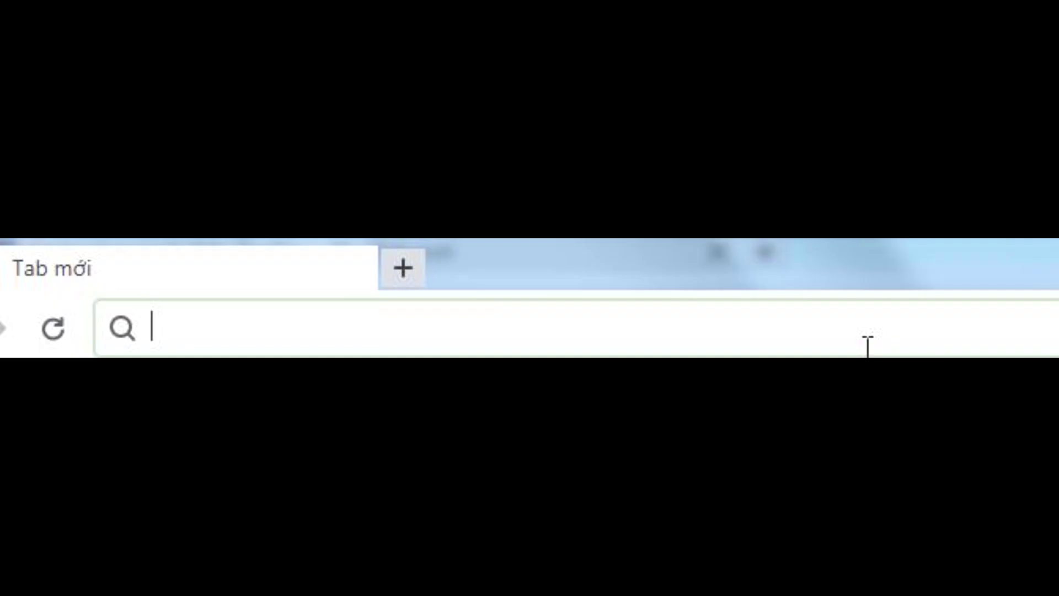
Go to facebook.com/VPSLangLa, discarding the autocompleted address suggestion
type("facebook.com")
key("Delete")
type("/VPSL")
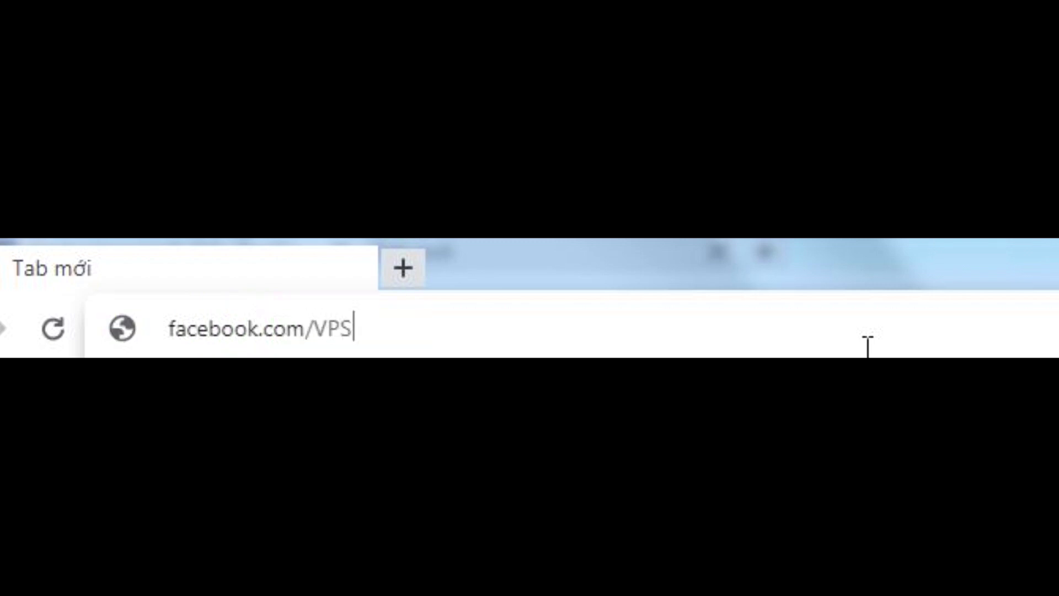
type("angLa")
key("Return")
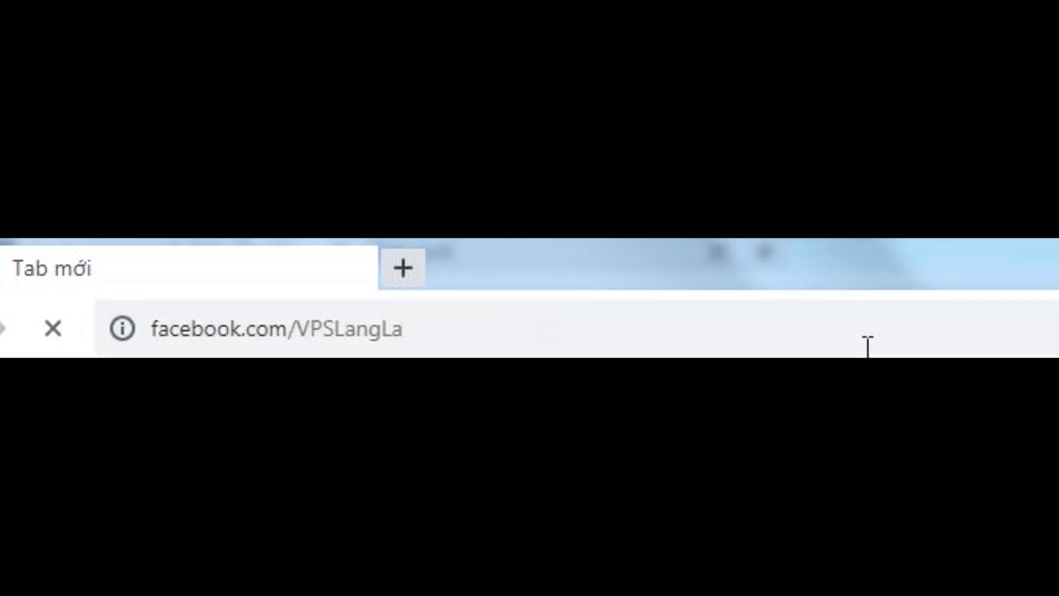